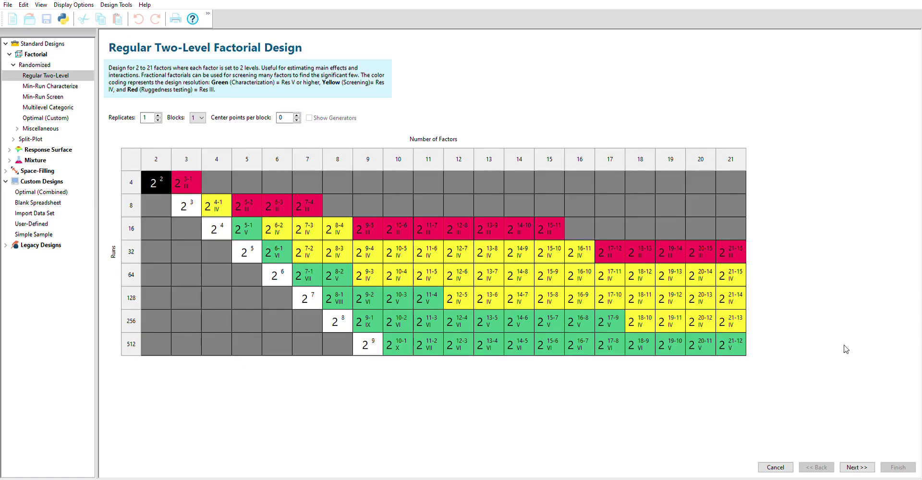
Name the two factors Time (minutes) and Temperature (deg F)
click(858, 467)
click(145, 110)
text(Time)
key(Tab)
text(Temperature)
key(Return)
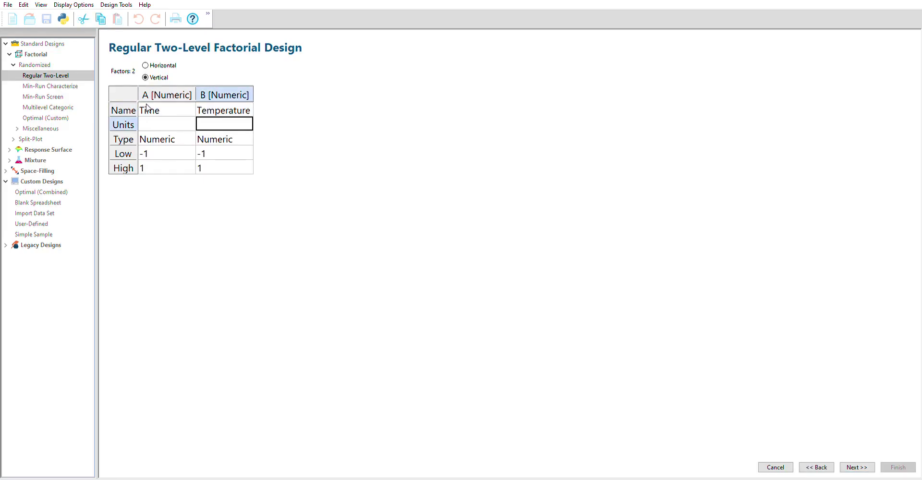
key(shift+Tab)
text(minutes)
key(Tab)
text(deg F)
Set Time's range to 30–45 and Temperature's range to 300–400
click(233, 152)
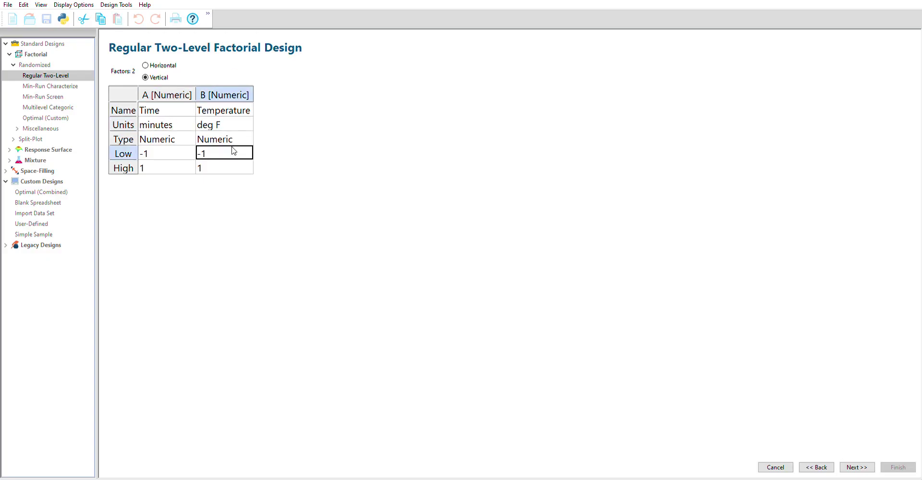
text(0)
key(Return)
text(700)
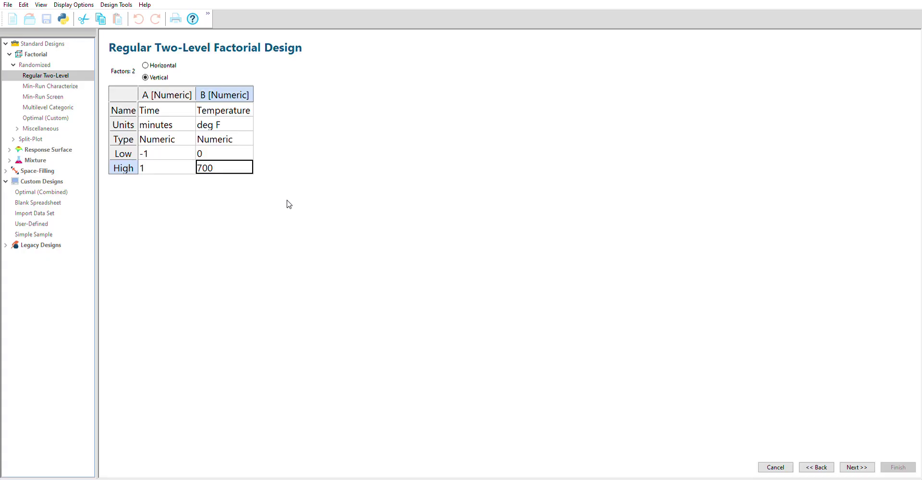
click(157, 154)
text(30)
key(Return)
text(45)
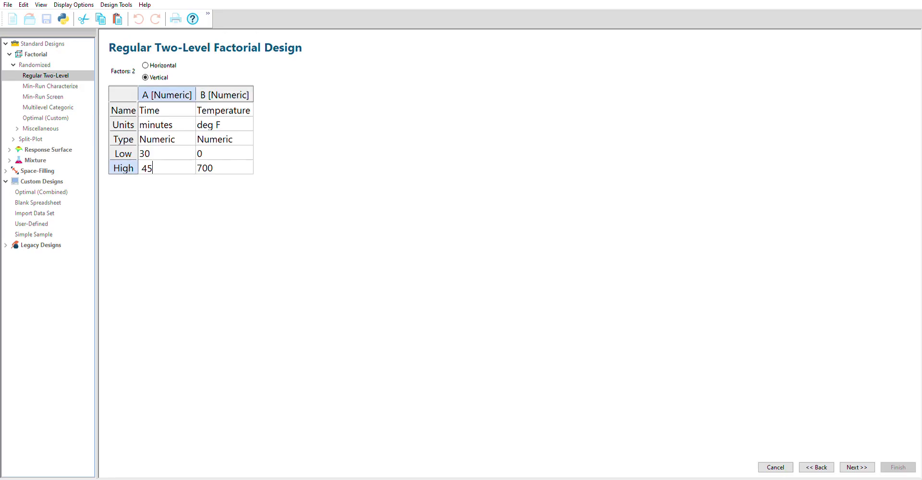
click(208, 149)
text(300)
key(Return)
text(400)
key(Return)
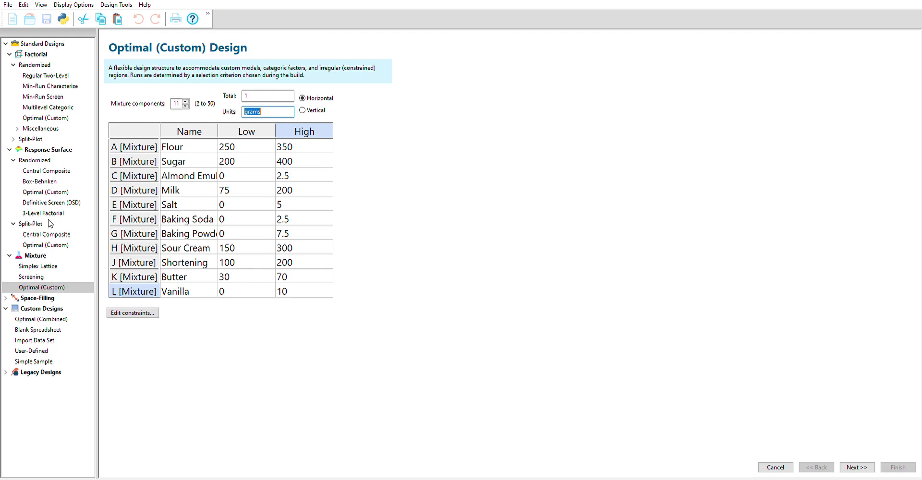
Browse the split-plot central composite, split-plot optimal custom, and mixture screening design types
click(42, 233)
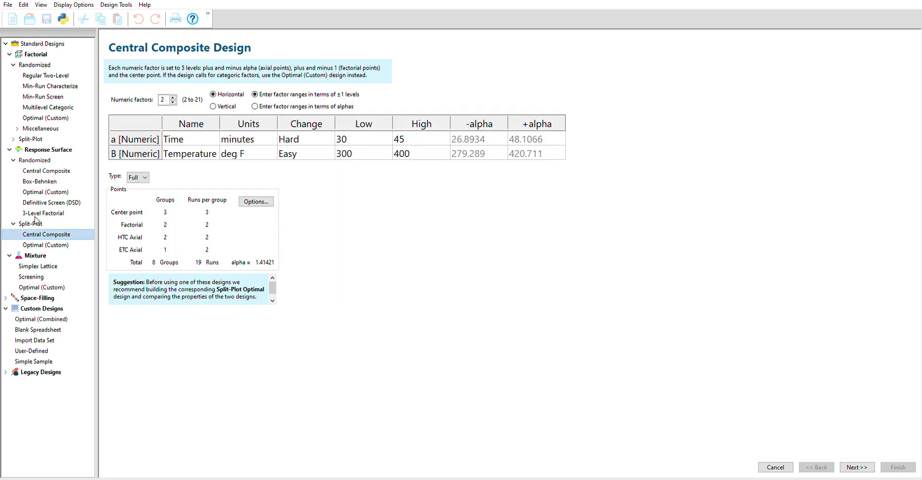
key(Down)
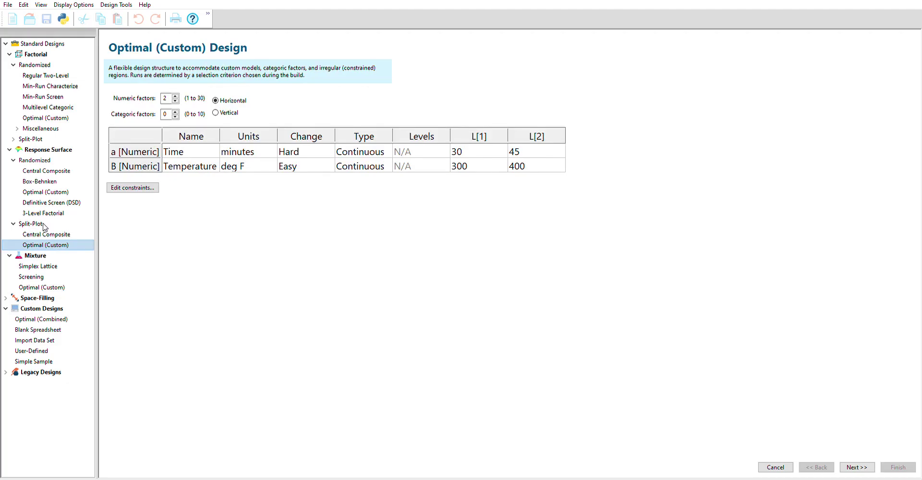
click(36, 268)
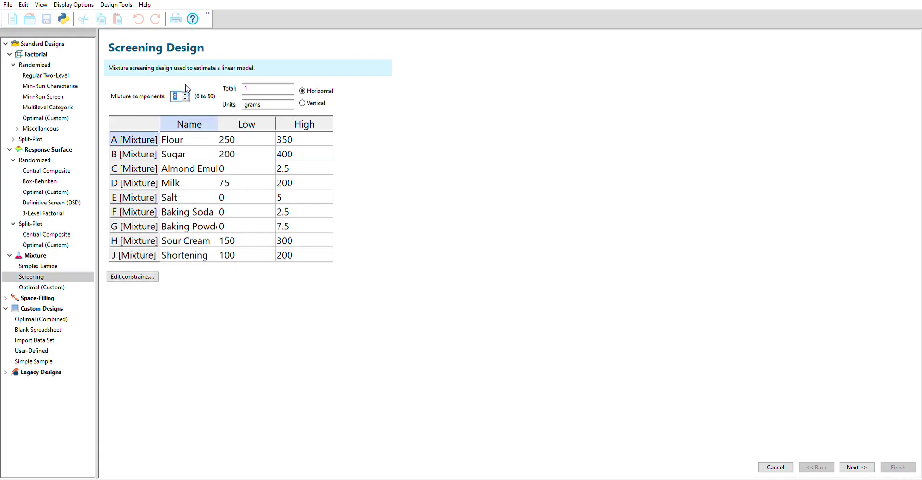
key(Up)
key(Up)
key(Up)
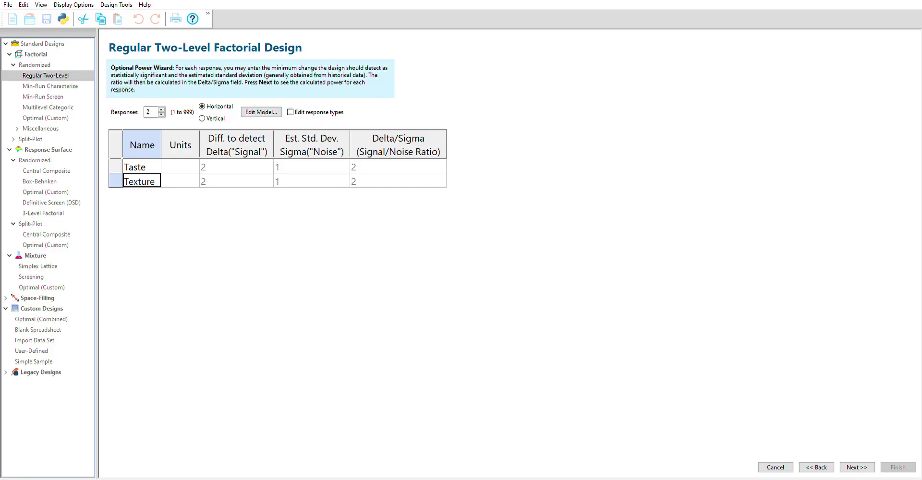
Enter a difference to detect of 1 for Texture
click(243, 163)
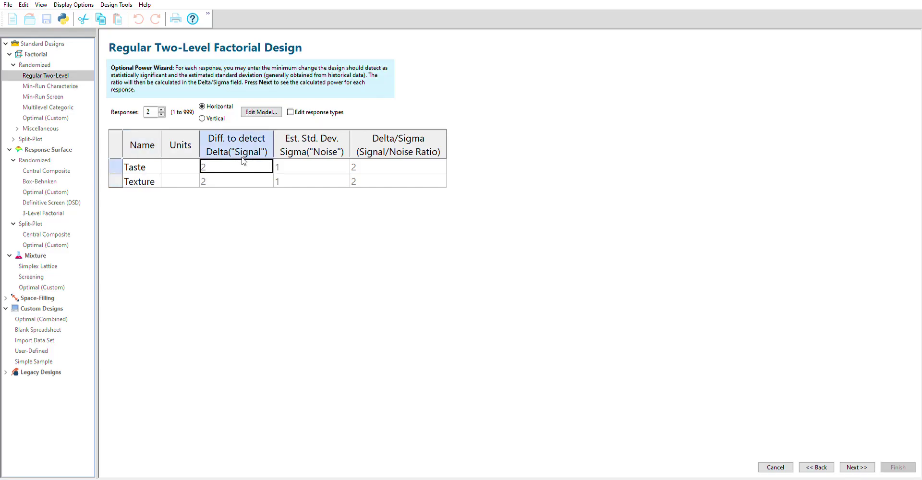
click(246, 163)
key(Return)
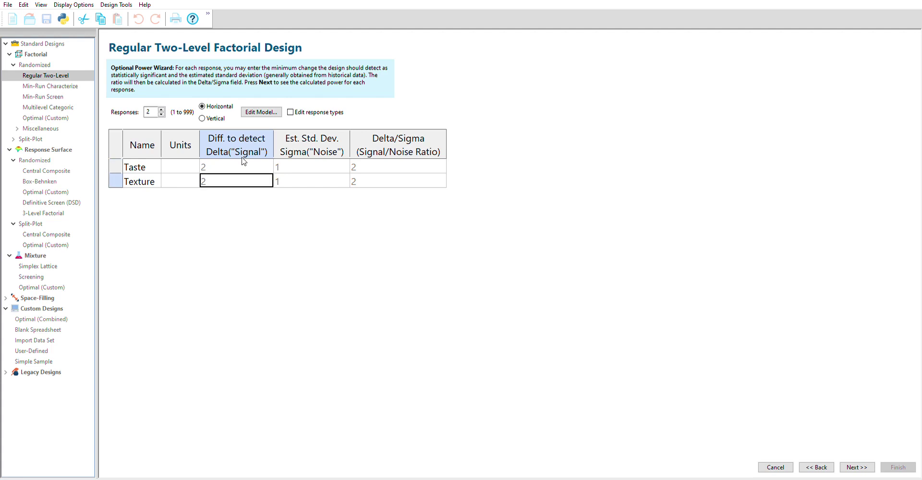
text(1)
key(Return)
Set Texture's estimated standard deviation to 0.5 and view the design power results
click(304, 164)
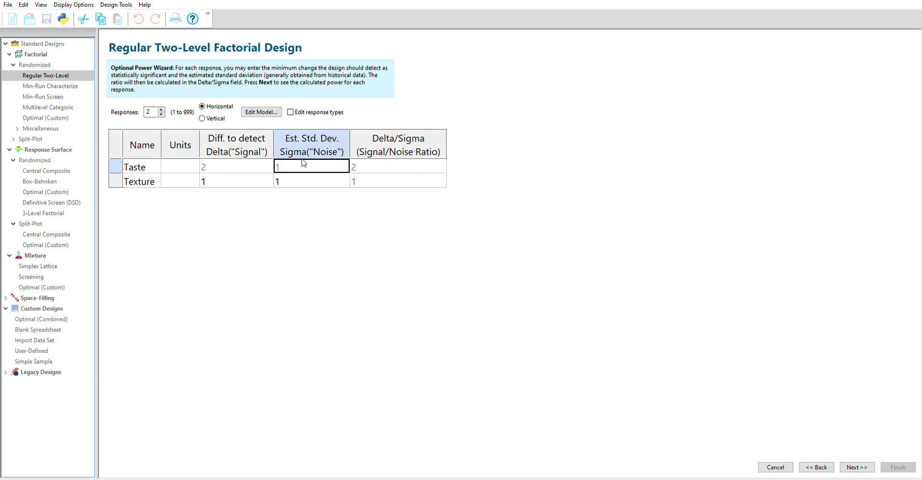
key(Return)
key(Down)
text(.5)
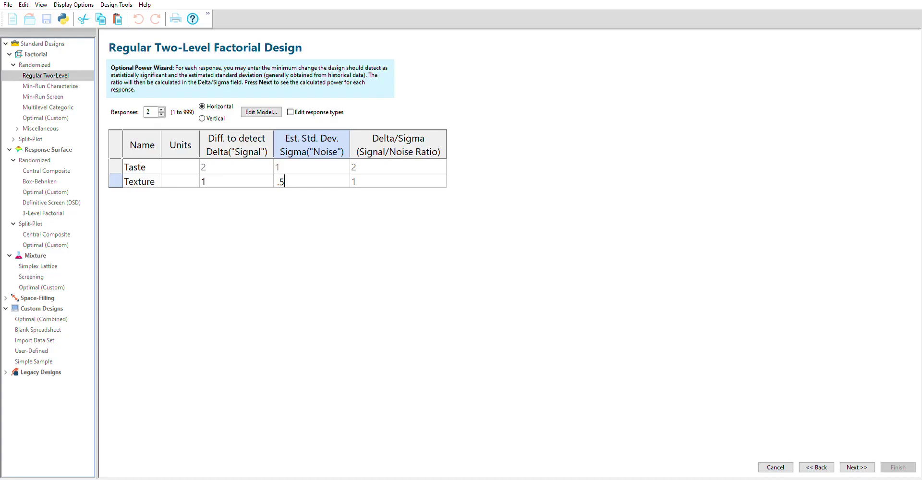
key(Return)
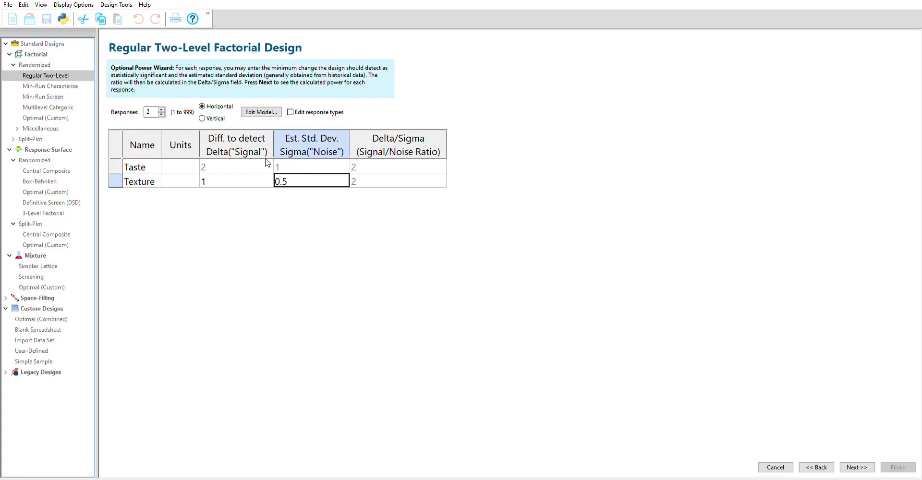
click(859, 466)
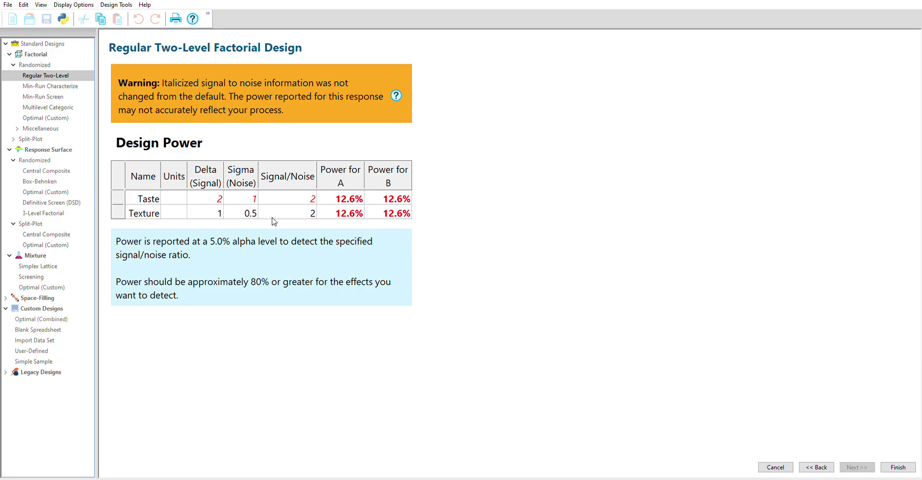
Go back from the power results to the 11-ingredient mixture components page
click(209, 192)
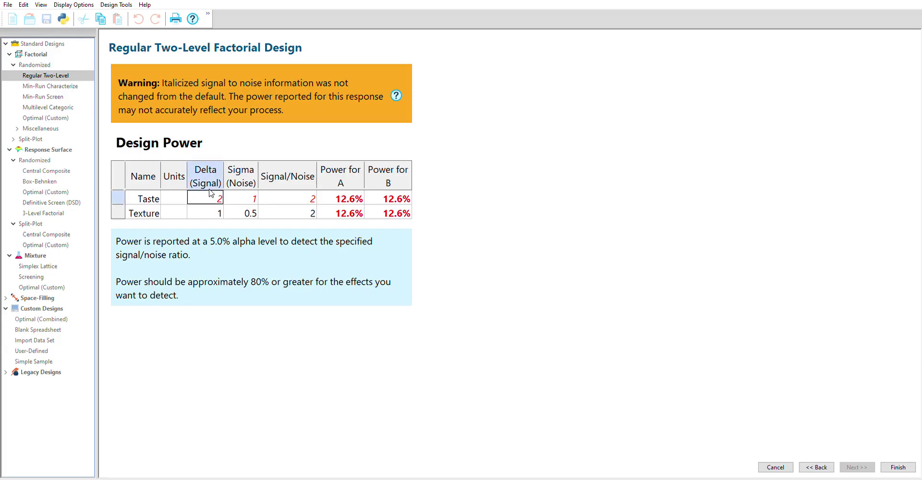
click(816, 461)
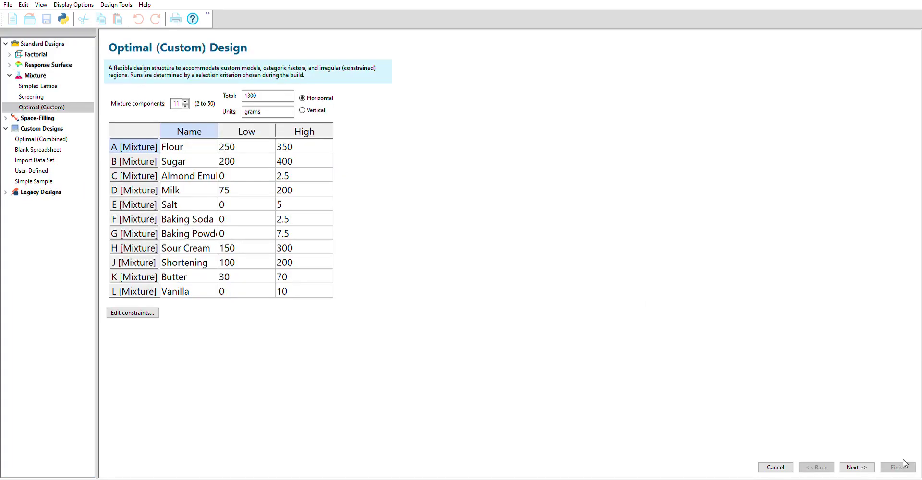
Finish the custom mixture design and show its FDS graph under Evaluation
click(868, 461)
click(866, 462)
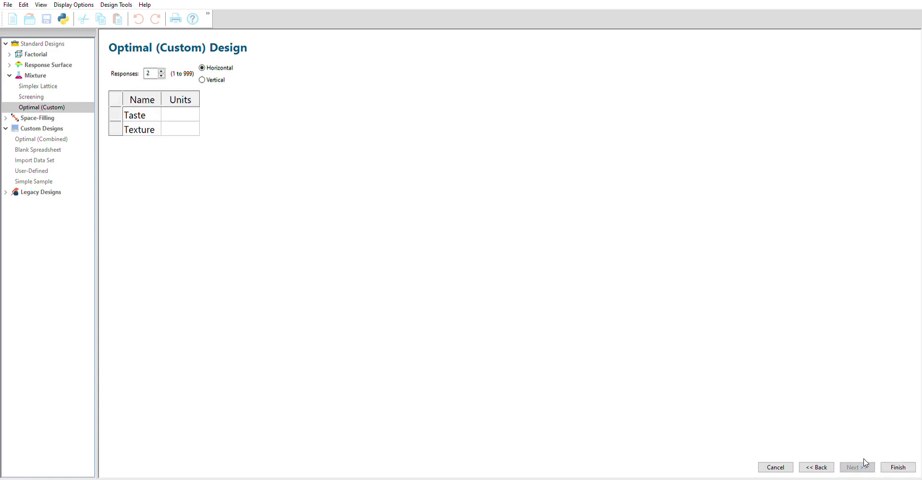
click(898, 467)
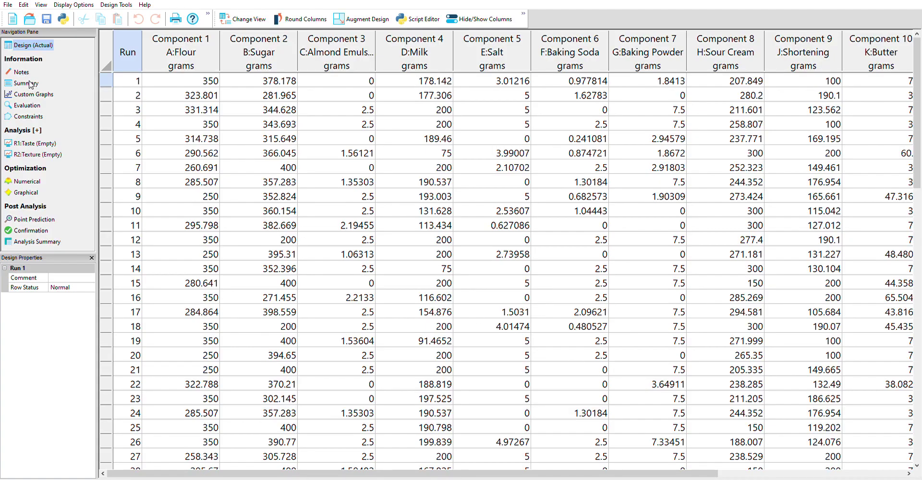
click(30, 102)
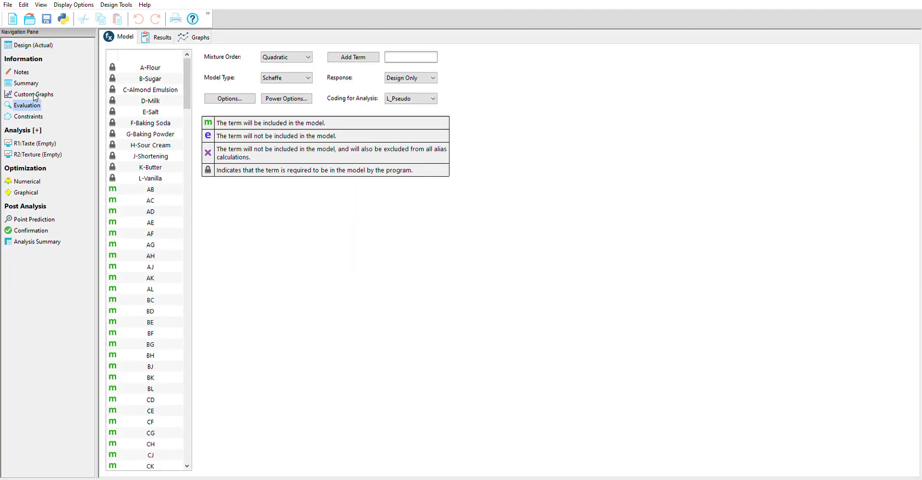
click(200, 37)
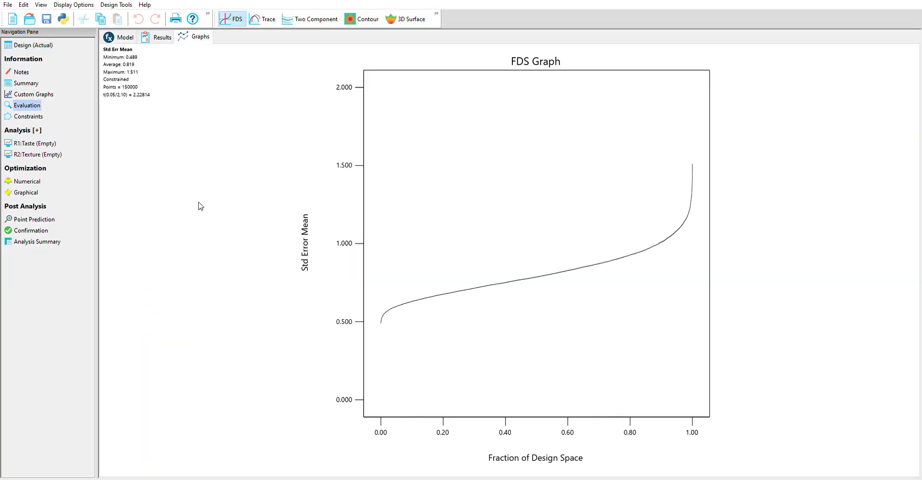